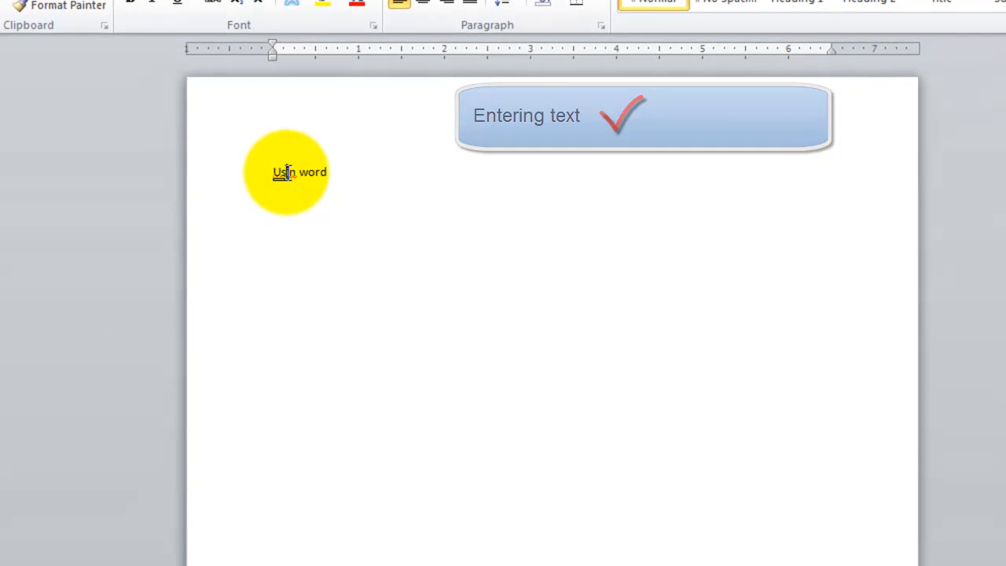
- Correct the misspelled word "Usin" to "Using" with the spelling suggestion
right_click(286, 173)
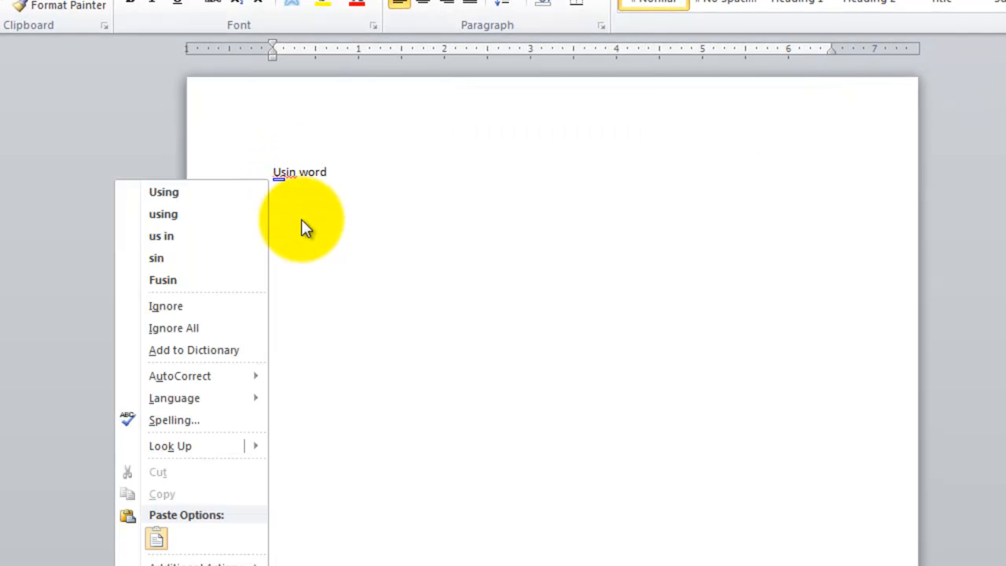
click(178, 192)
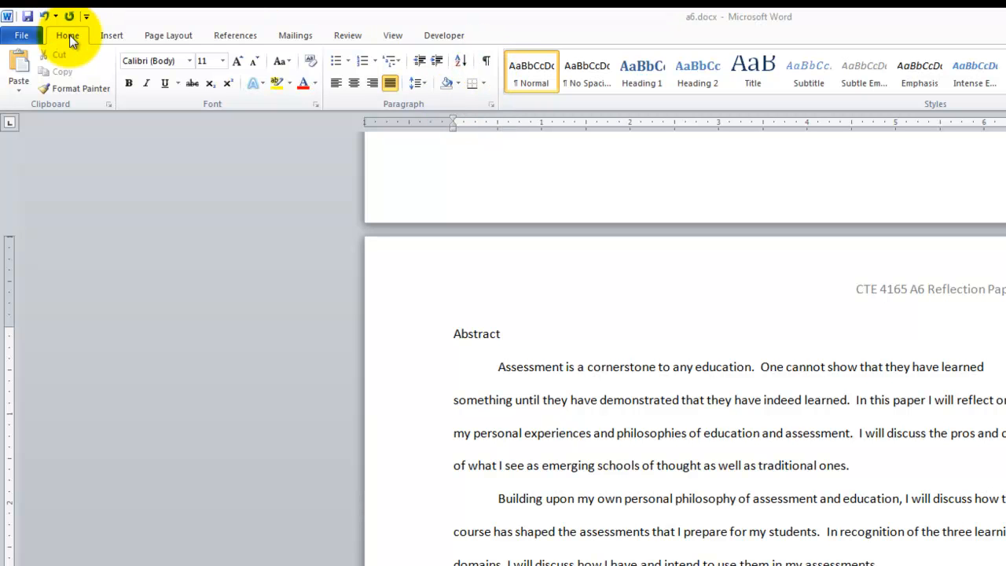
- Show the formatting marks and highlight a paragraph mark, a space mark and a tab mark in the Abstract section
click(488, 64)
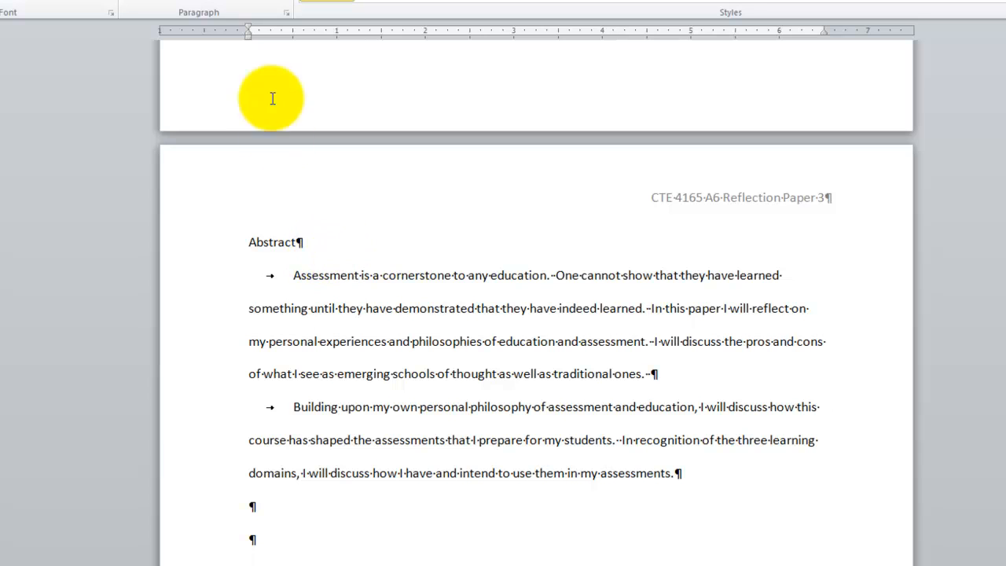
mouse_move(292, 242)
mouse_down()
mouse_move(308, 242)
mouse_move(298, 242)
mouse_up()
click(308, 243)
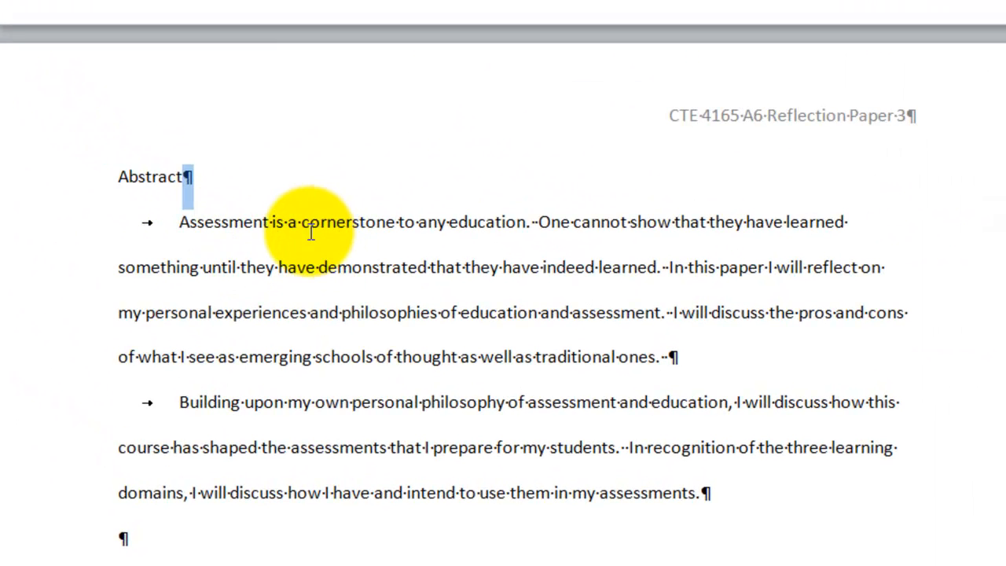
click(298, 224)
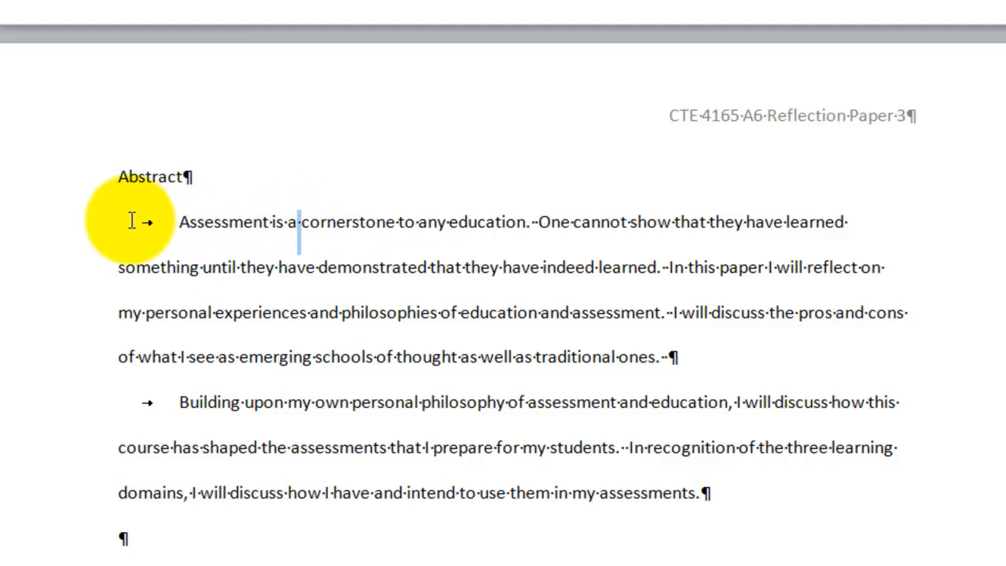
drag(125, 223, 172, 224)
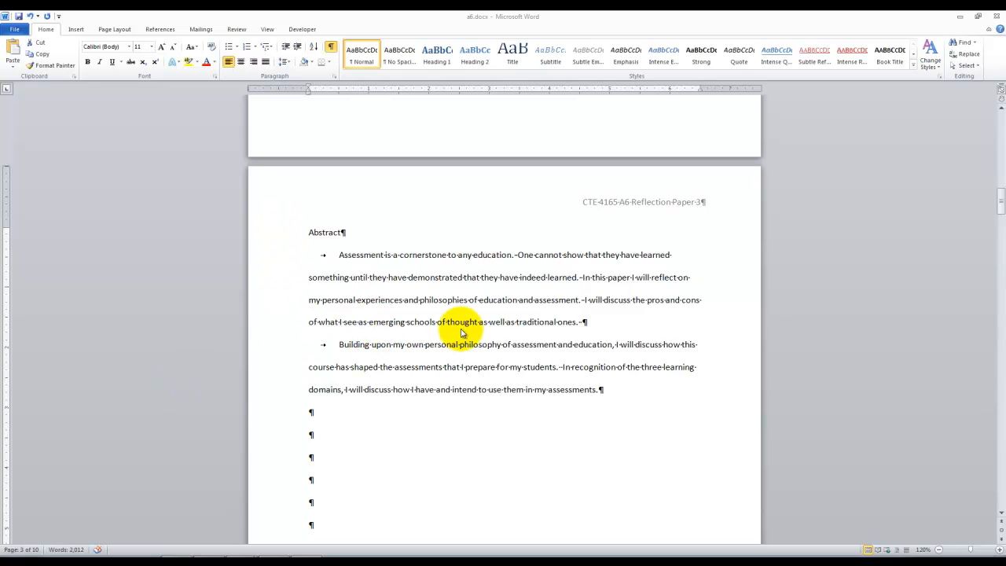
- Delete blank paragraphs below the Abstract text and undo the deletion
click(430, 412)
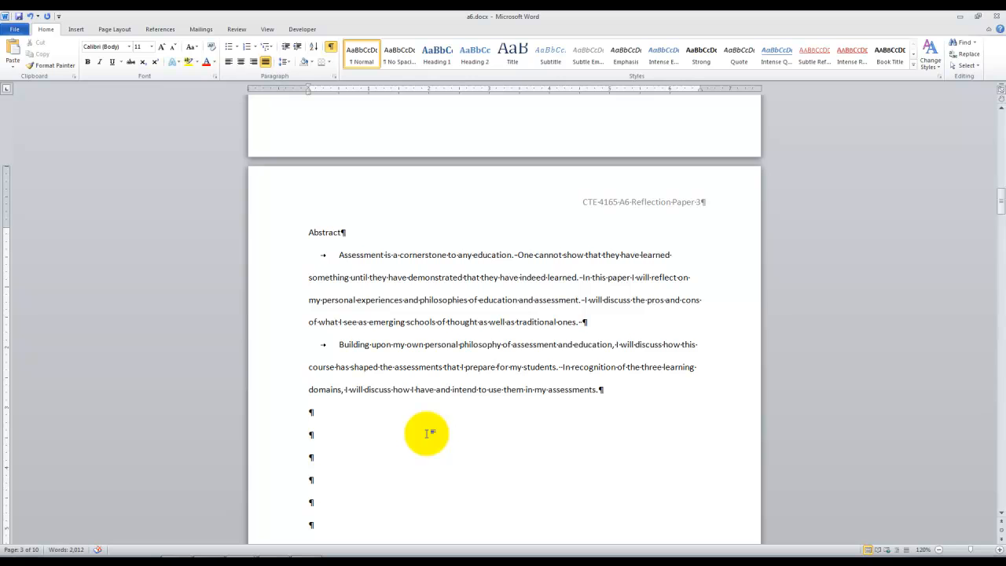
scroll(425, 433, down, 5)
click(309, 487)
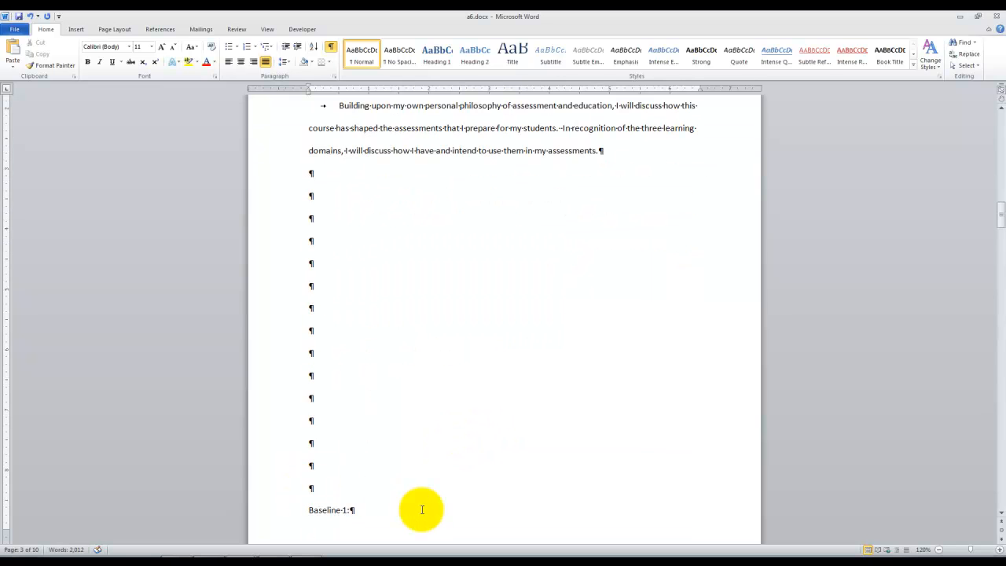
key(Delete)
key(Delete)
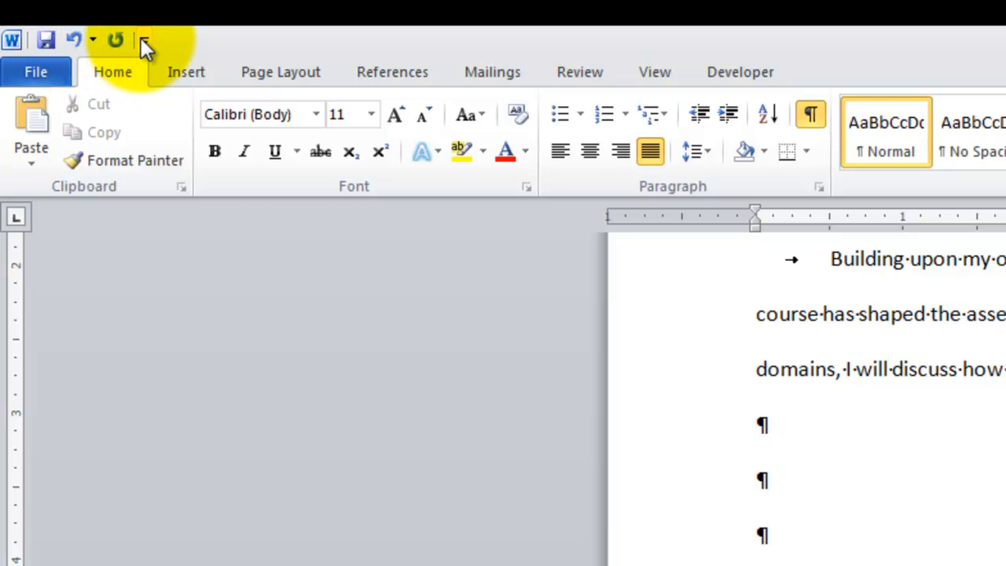
click(70, 36)
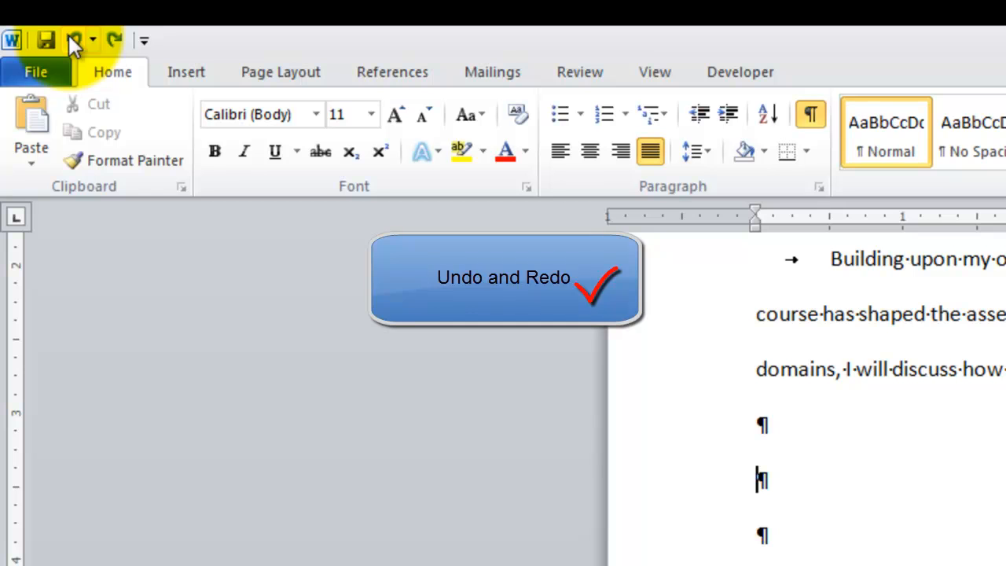
- Try centered and right alignment on the first Abstract paragraph and finish with it justified
scroll(806, 393, down, 7)
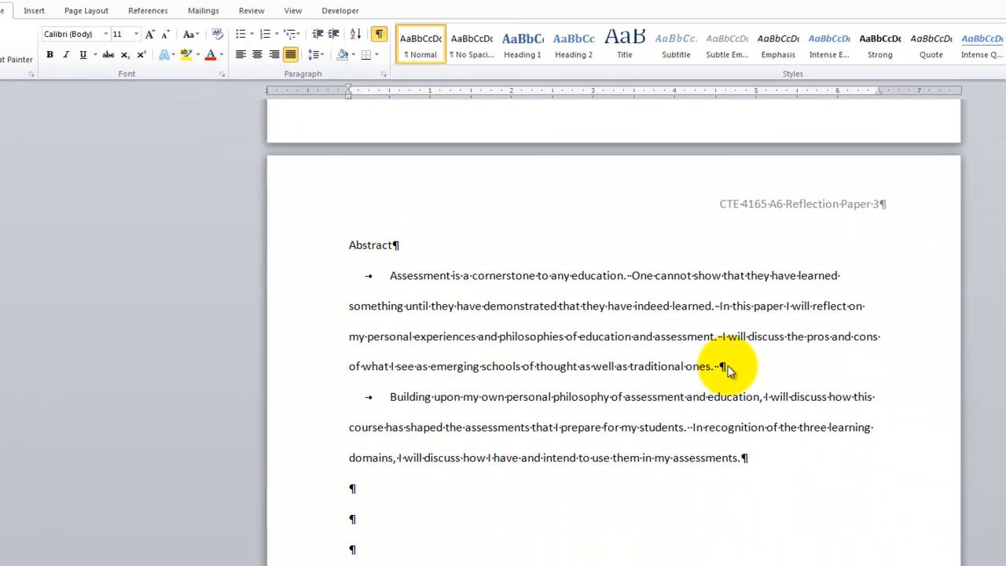
click(512, 274)
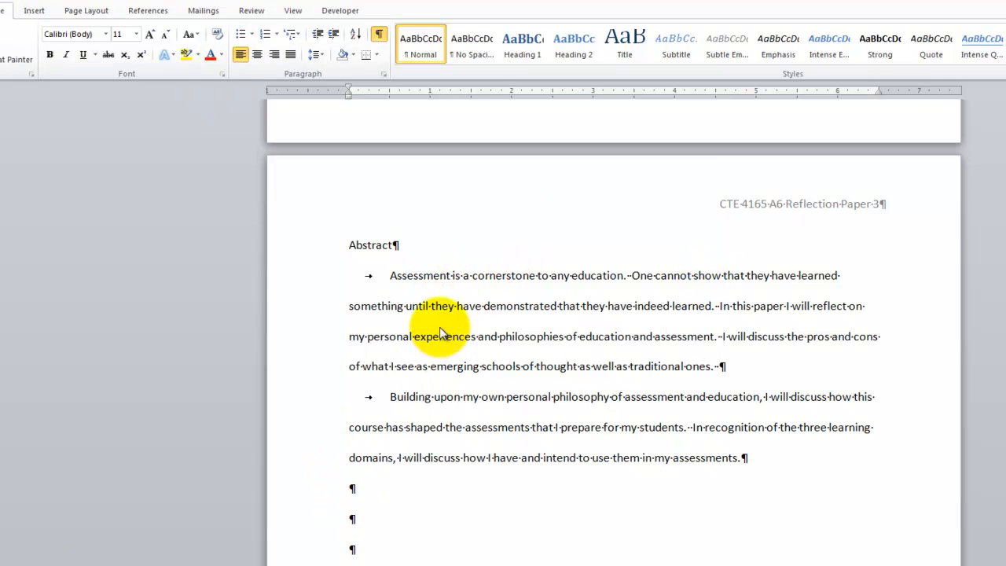
click(515, 337)
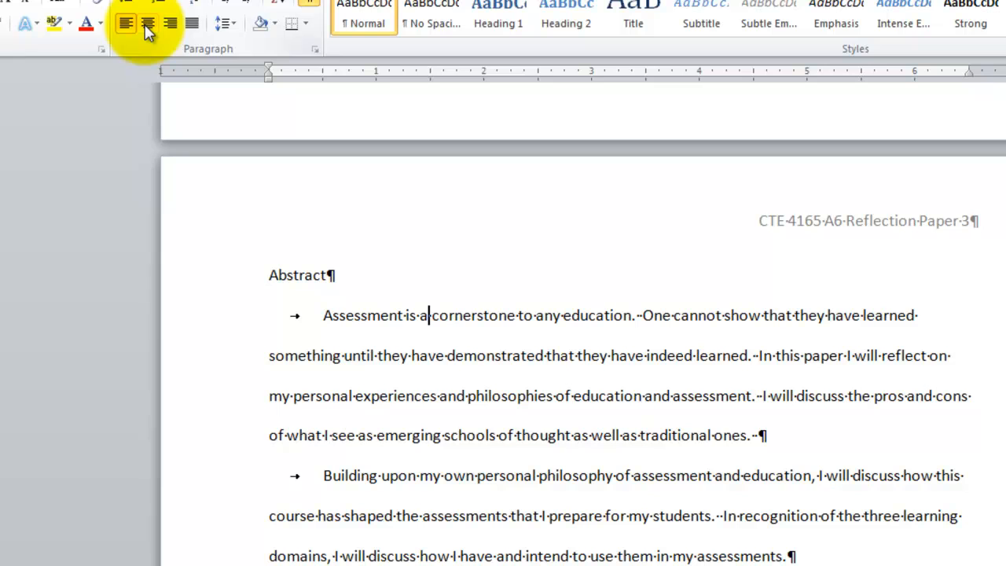
click(146, 27)
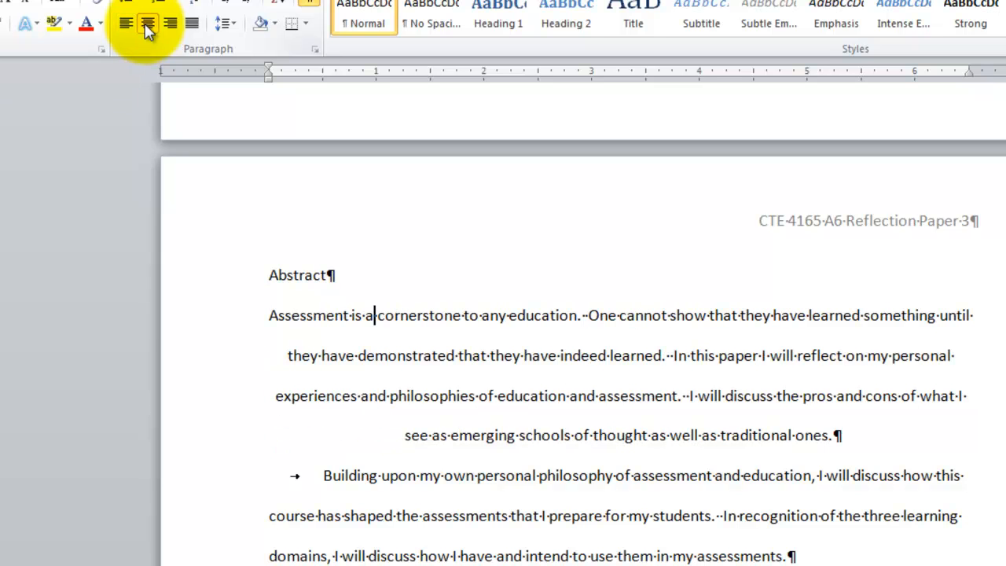
click(172, 28)
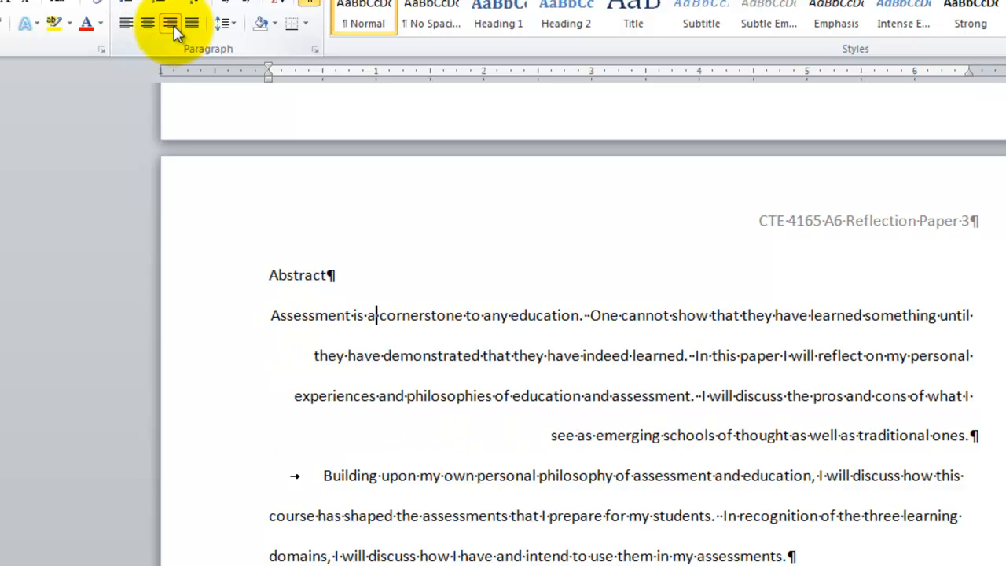
click(193, 26)
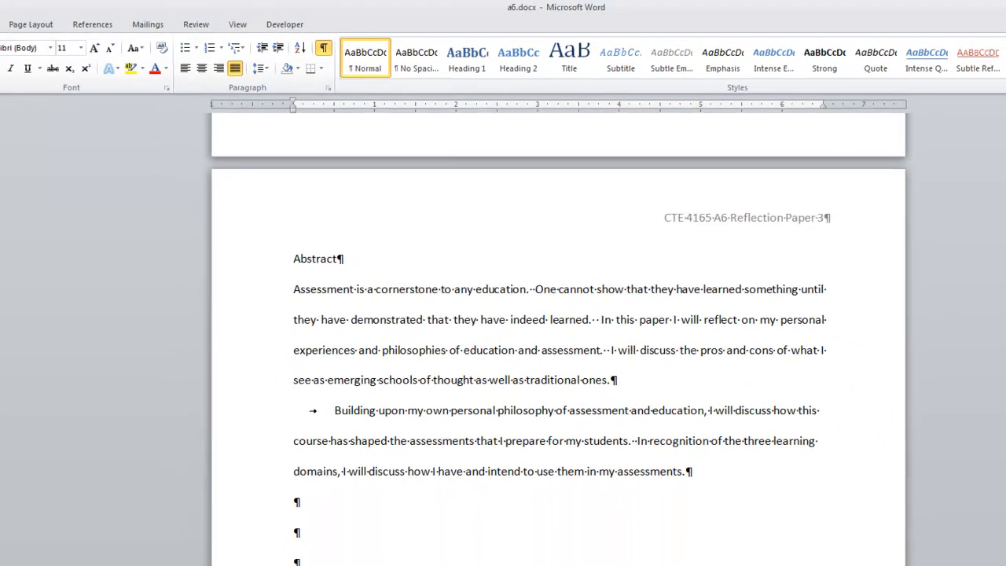
- Indent the first line of the first Abstract paragraph and justify the second paragraph
key(Tab)
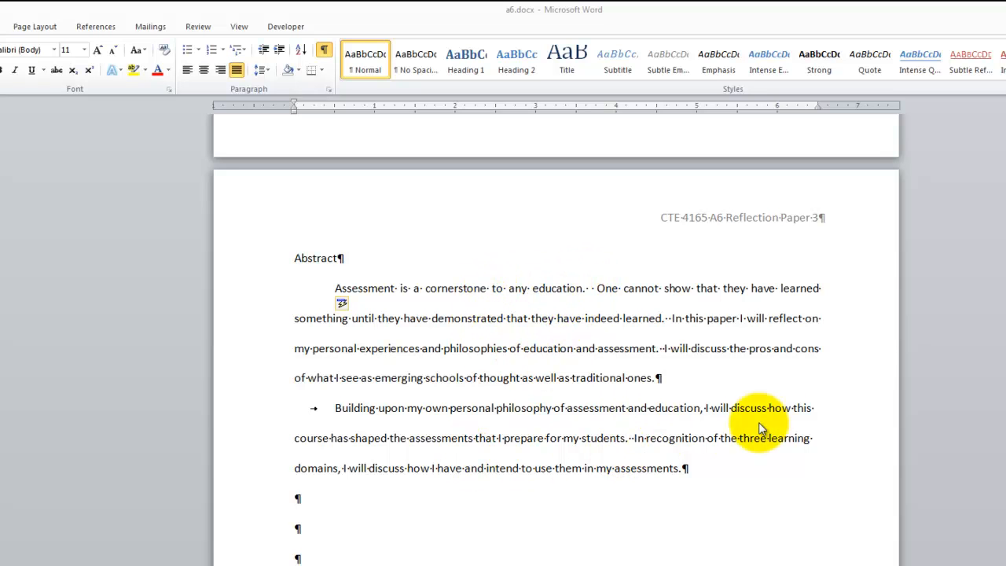
click(499, 438)
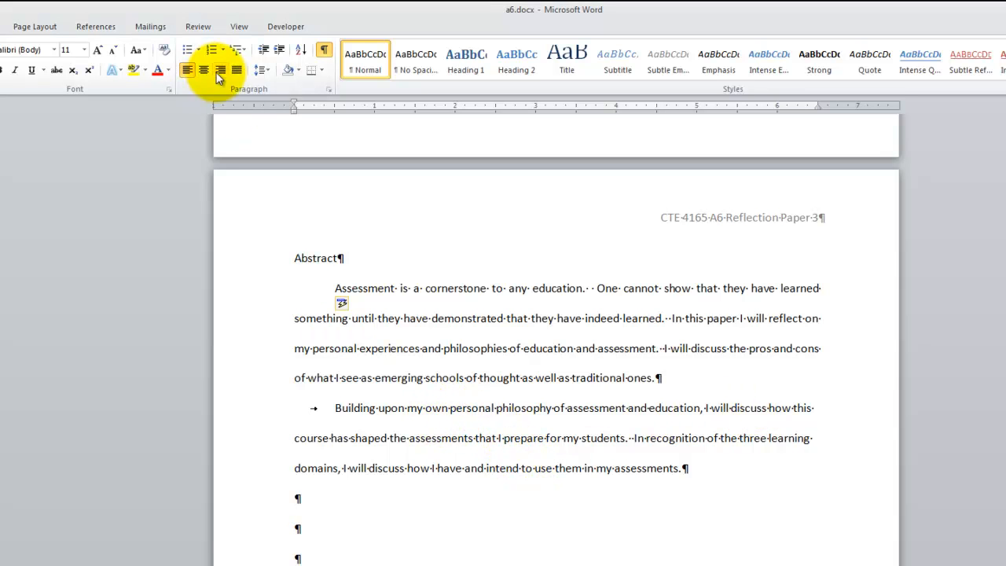
click(236, 72)
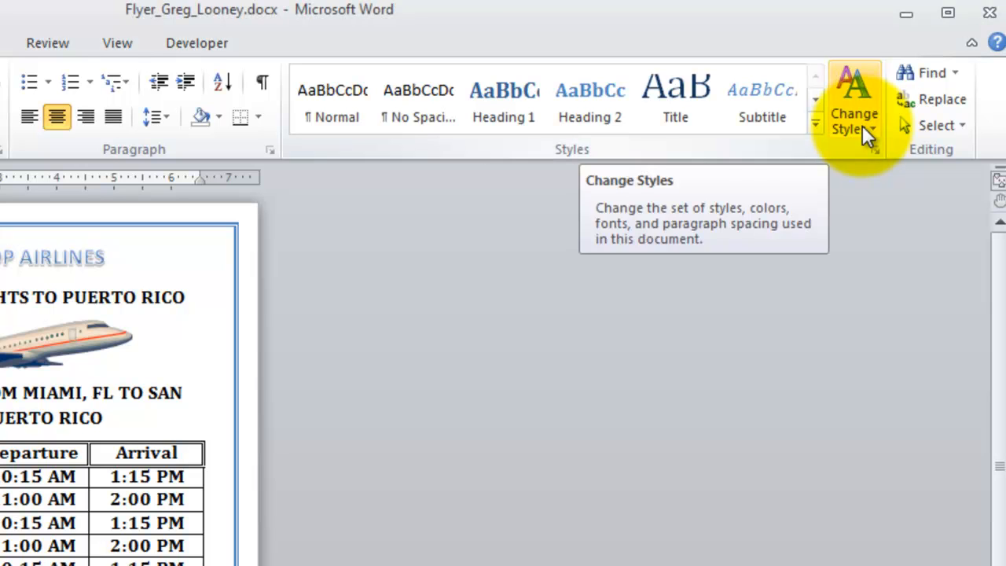
- Try the built-in Civic theme colors on the airline flyer
click(862, 125)
mouse_move(755, 180)
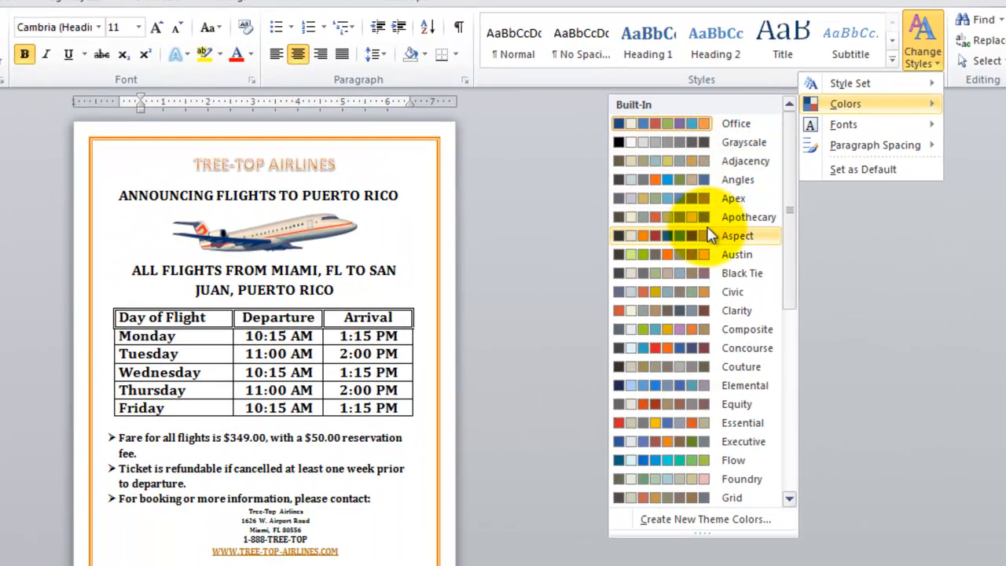
click(704, 297)
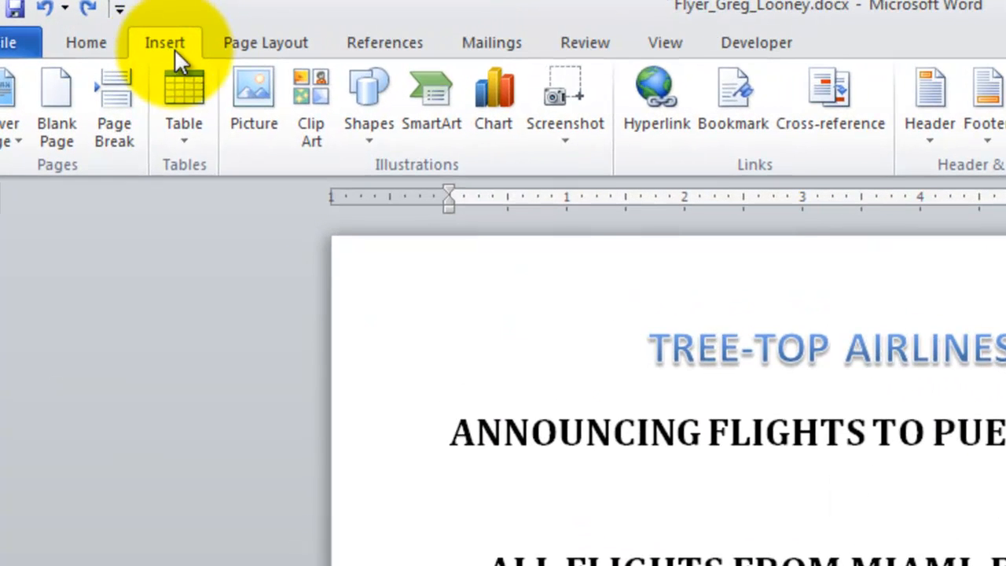
- Insert the picture airplane.png from the Pictures library below the heading "ANNOUNCING FLIGHTS TO PUERTO RICO"
click(254, 117)
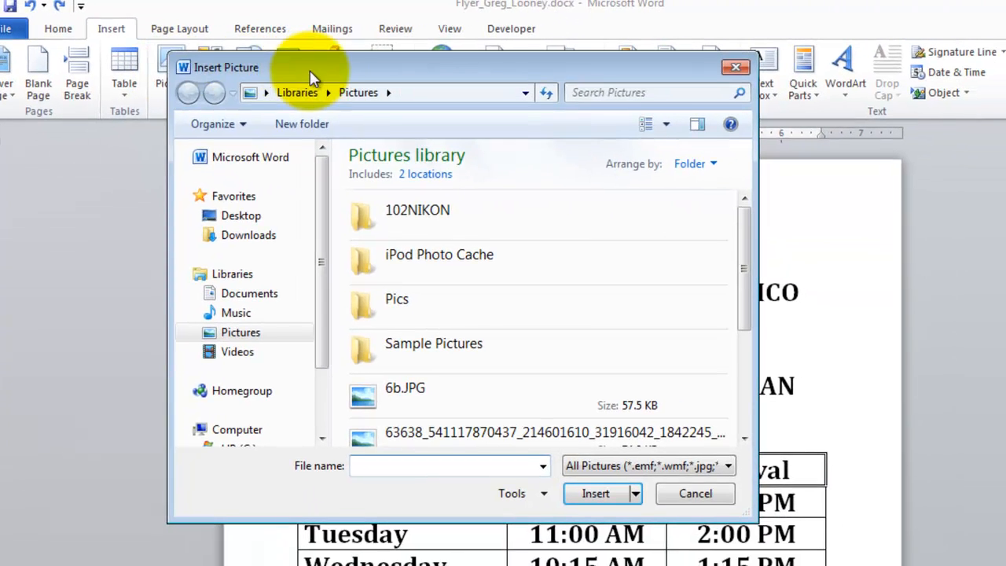
drag(374, 86, 459, 127)
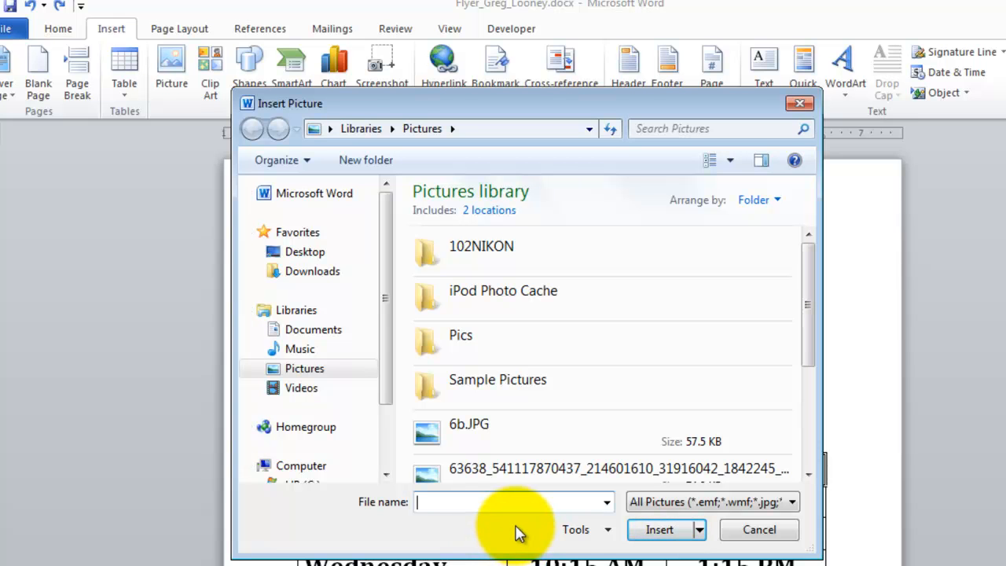
drag(809, 347, 810, 449)
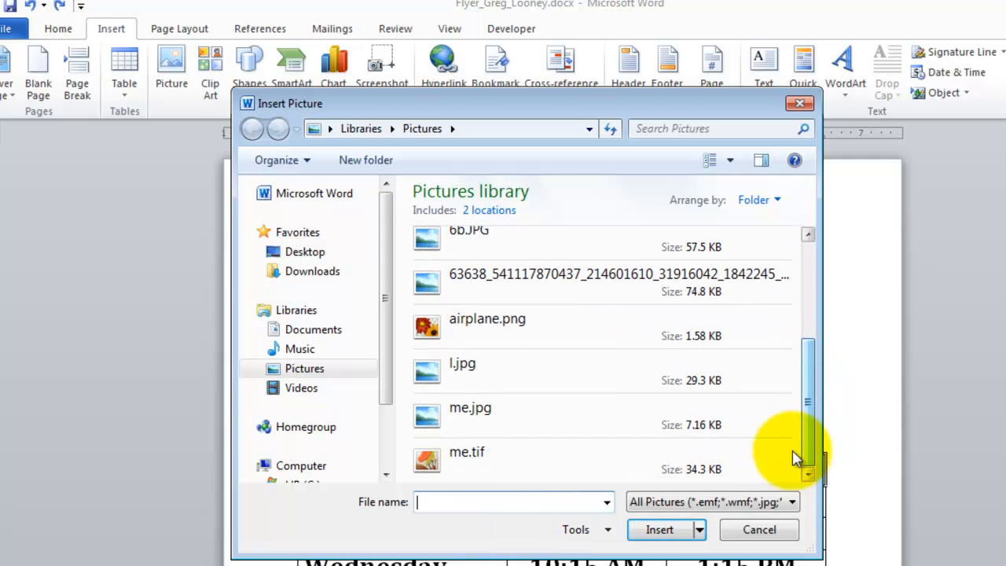
click(482, 334)
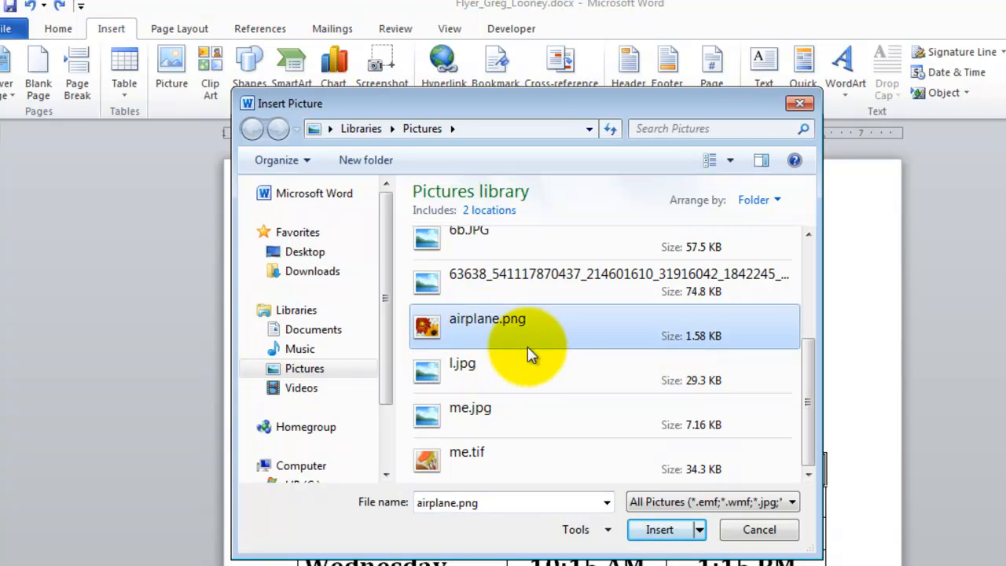
click(656, 530)
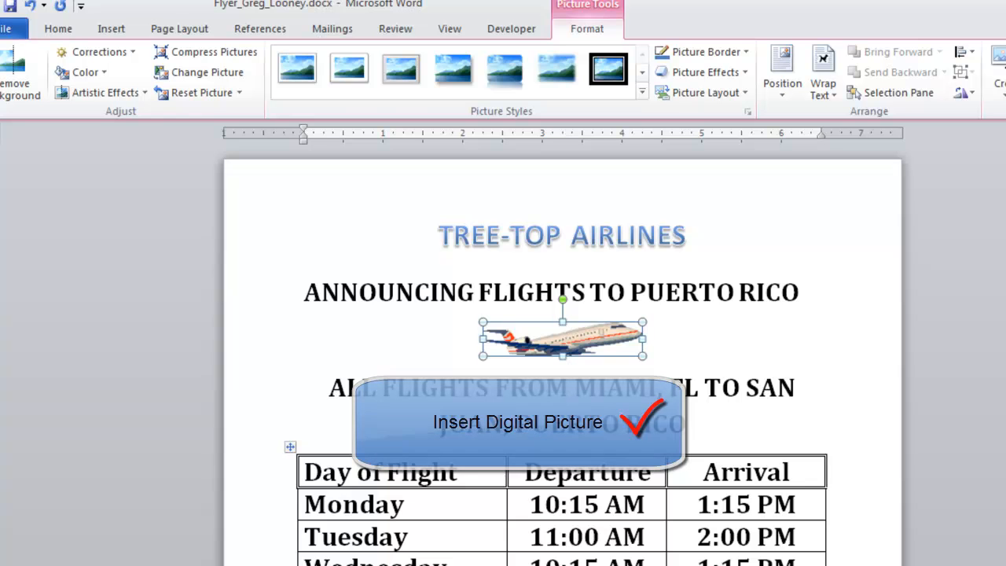
click(581, 298)
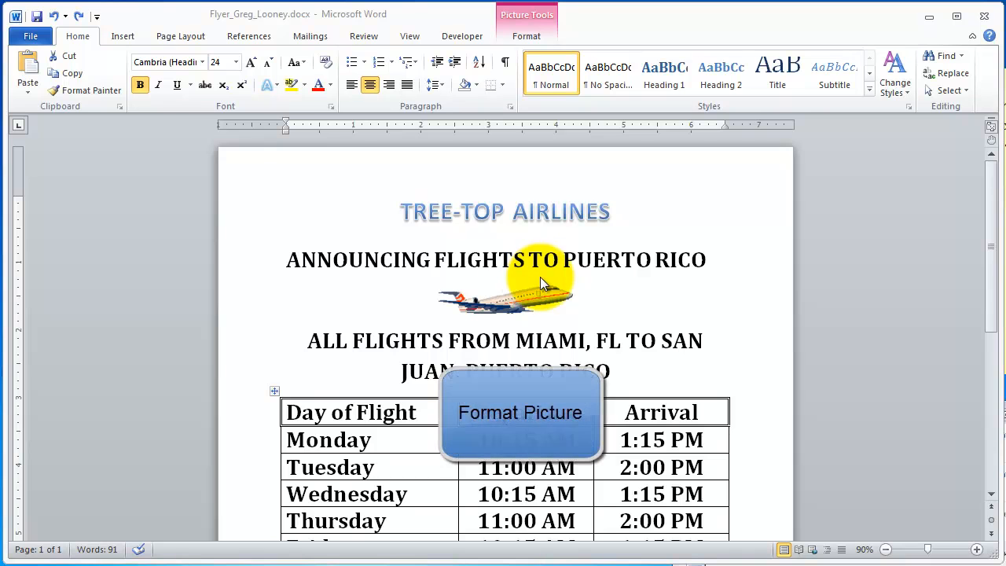
- Enlarge the airplane picture proportionally by hand to about 3.39" wide
click(511, 298)
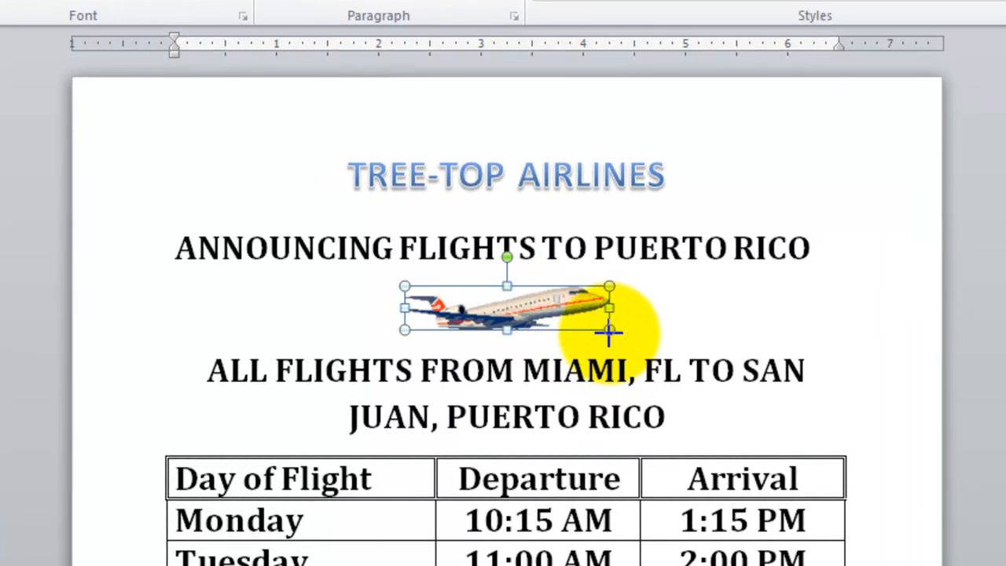
drag(609, 332, 648, 359)
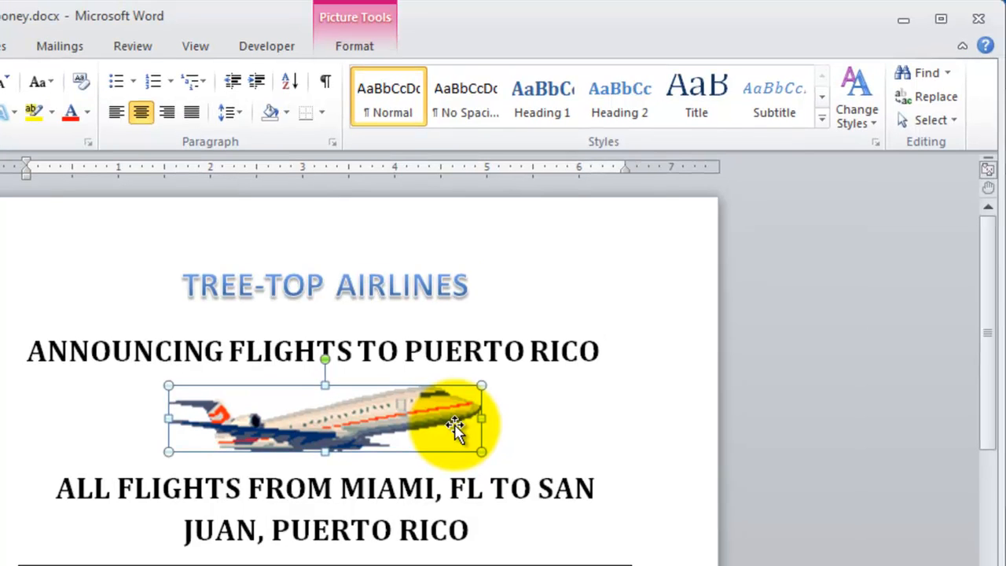
- Reduce the airplane picture to 0.4" high and 1.91" wide using exact size settings
click(362, 43)
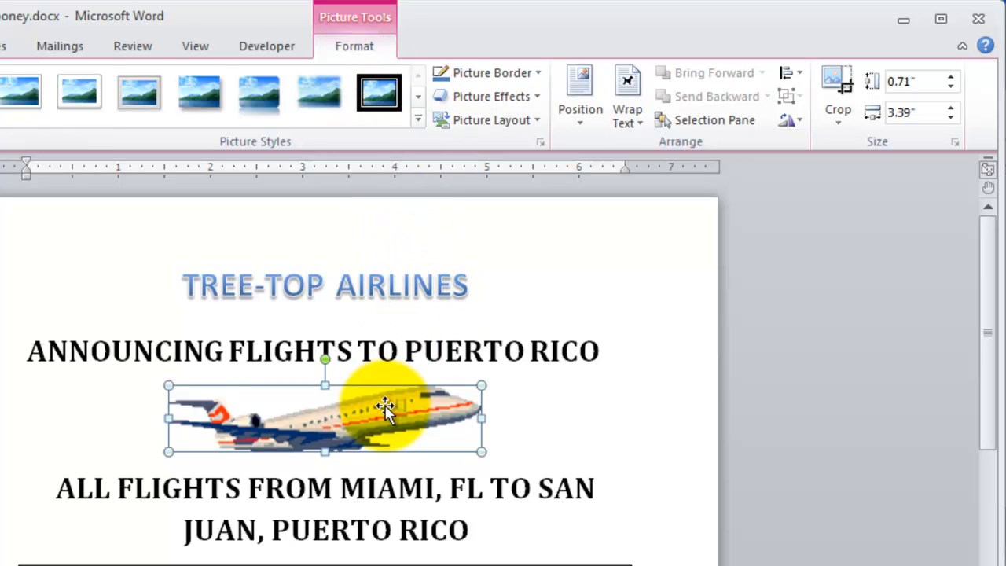
click(952, 116)
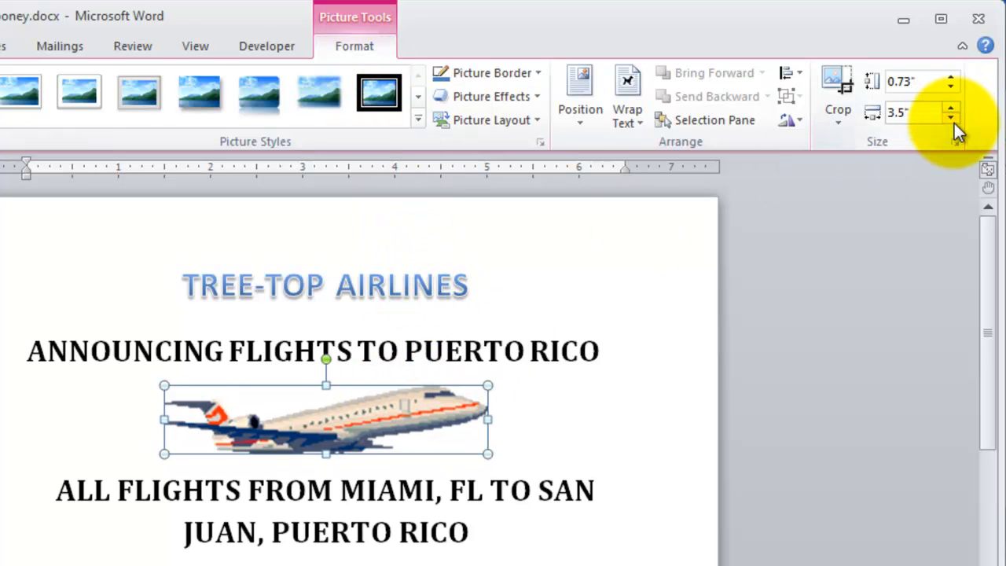
click(953, 118)
click(954, 123)
click(952, 119)
click(950, 118)
click(951, 118)
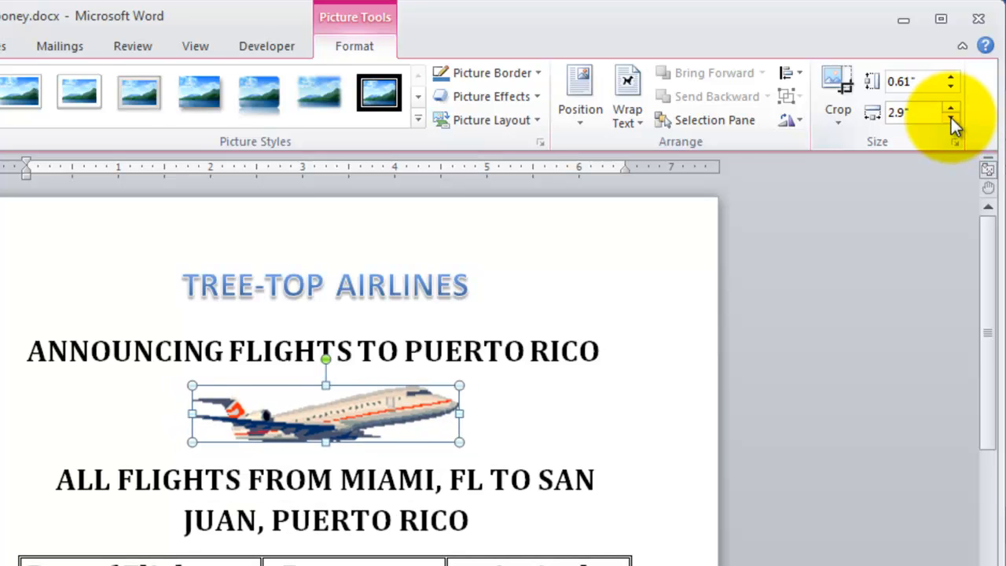
click(950, 92)
click(951, 92)
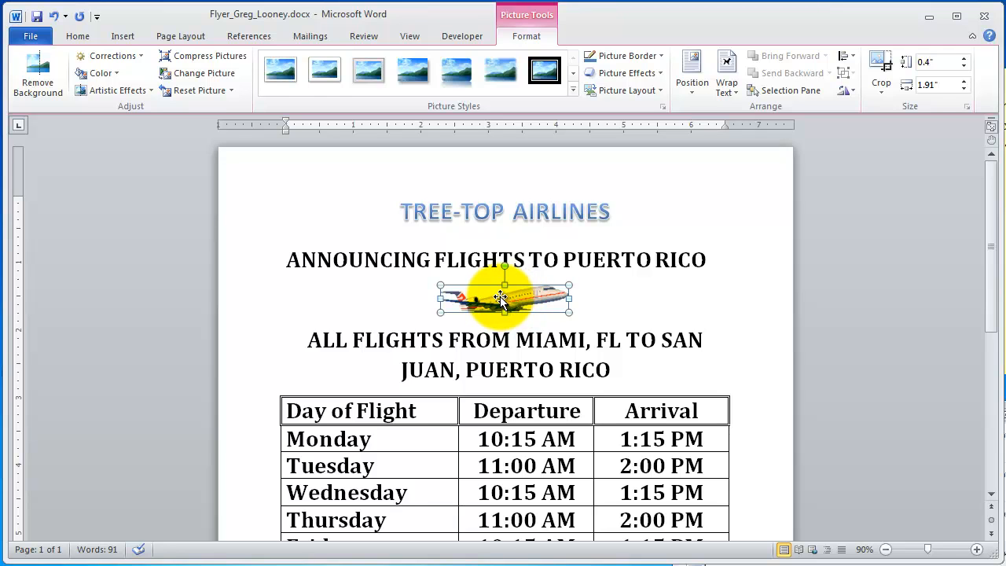
- Move the airplane picture into the title line between "TREE-TOP" and "AIRLINES"
drag(500, 297, 512, 237)
click(511, 236)
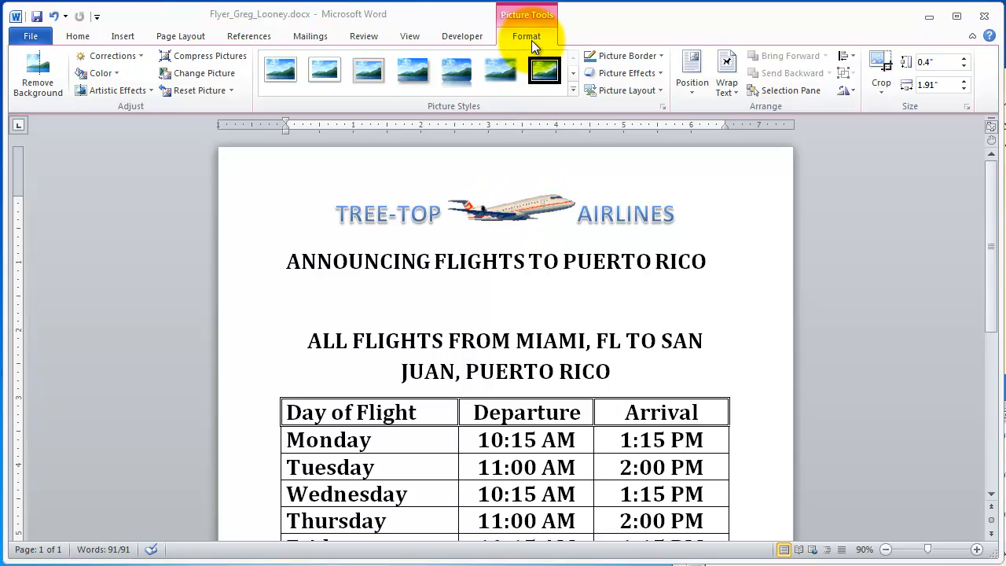
- Apply the Bevel Rectangle picture style to the airplane picture in the title line and set its glow effect to No Glow
click(573, 91)
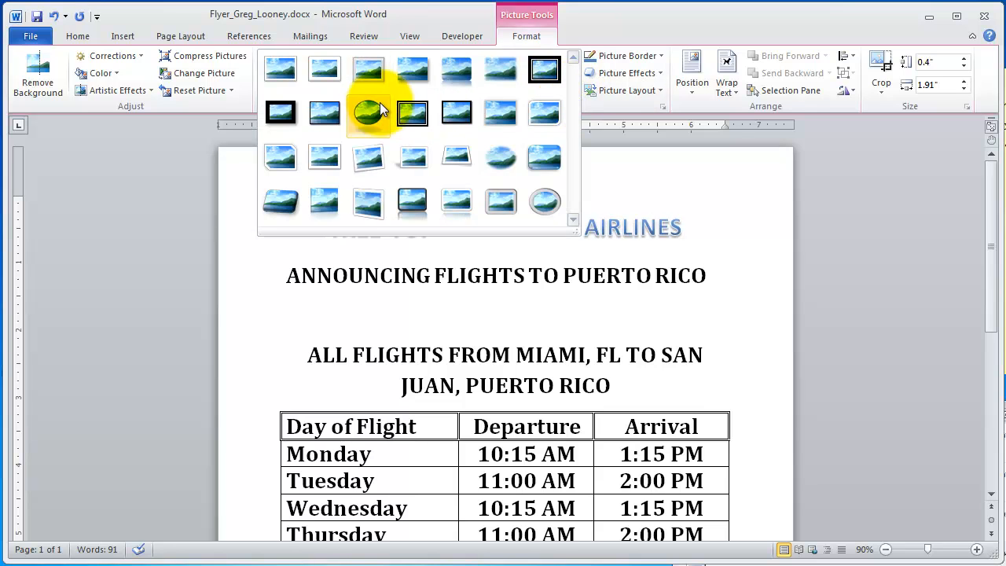
click(547, 156)
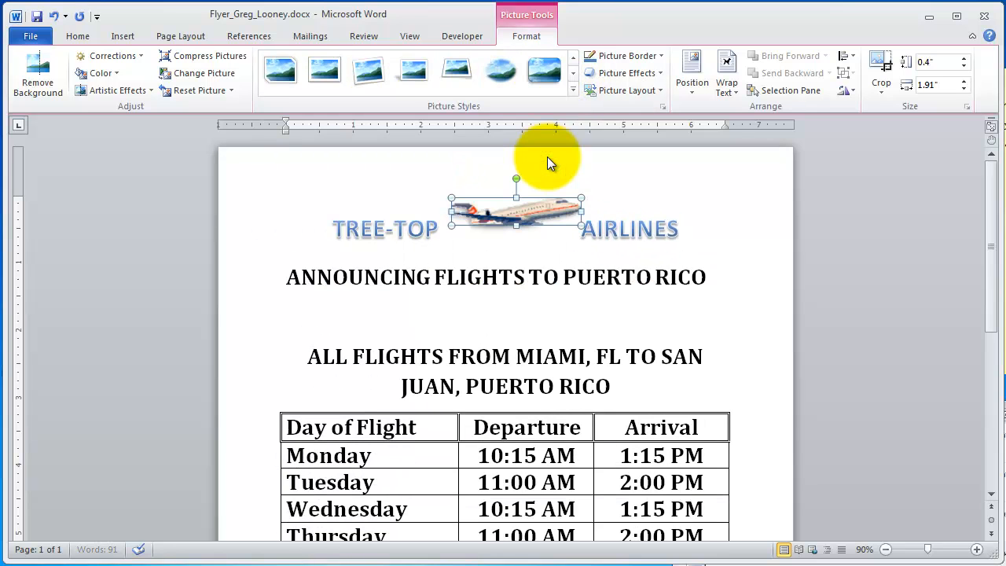
click(644, 71)
mouse_move(643, 206)
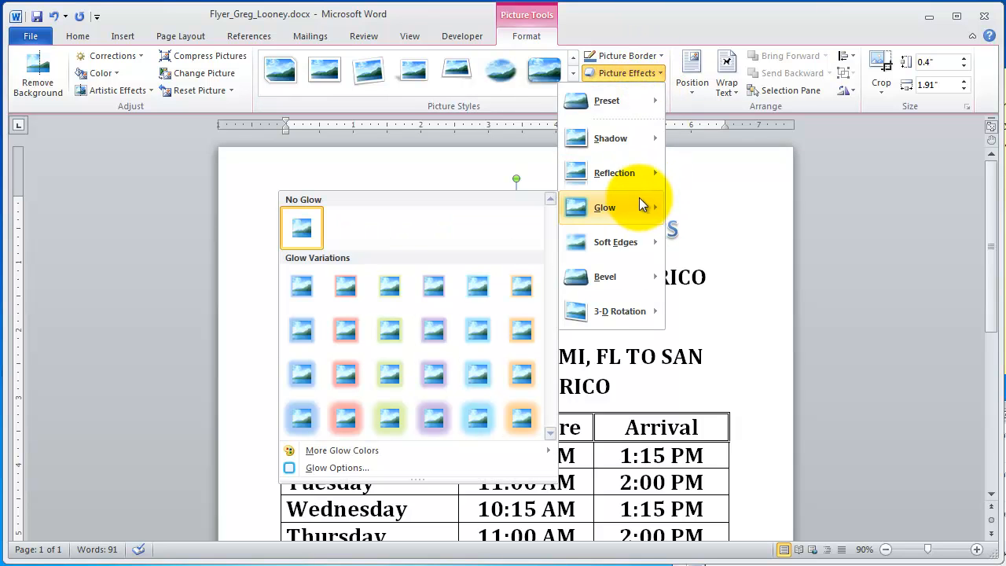
click(301, 226)
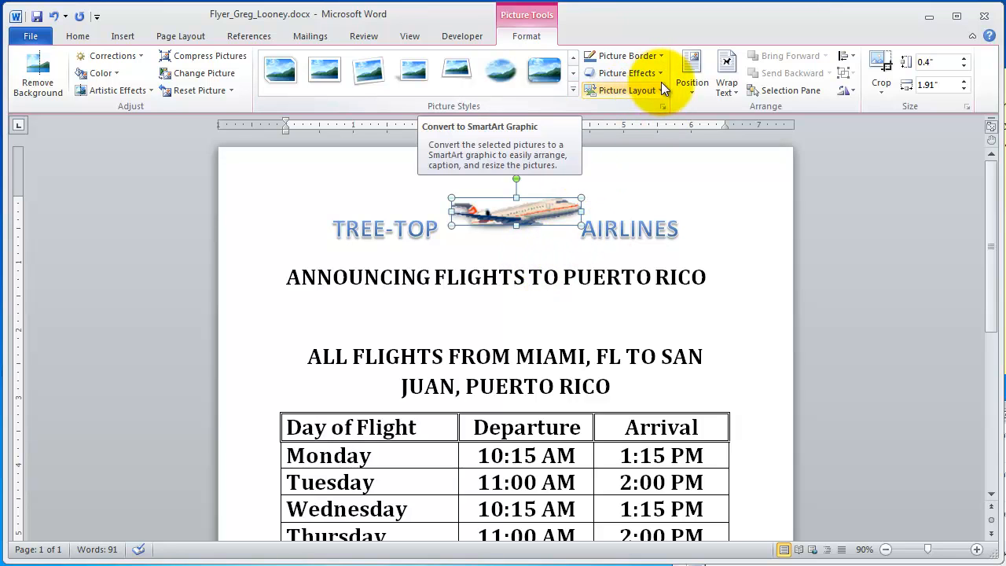
- Set the airplane picture's text wrapping to Behind Text and deselect it by placing the cursor in the blank line below the announcement heading
click(723, 85)
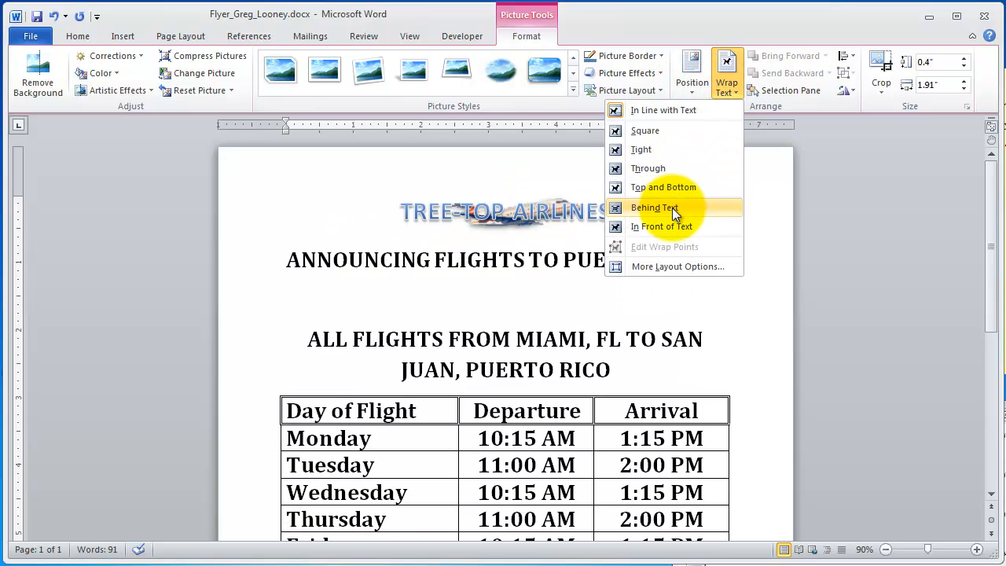
click(672, 207)
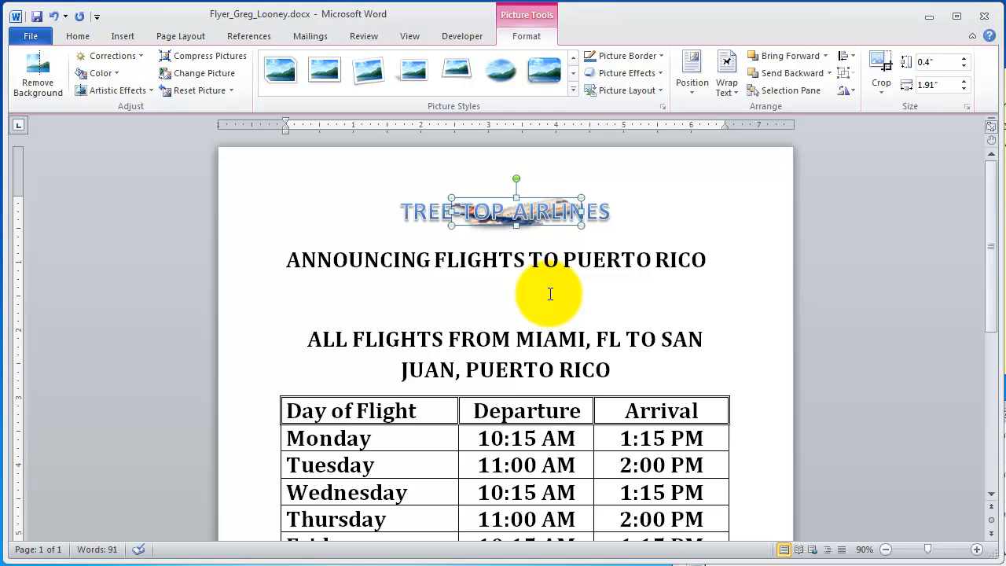
click(550, 294)
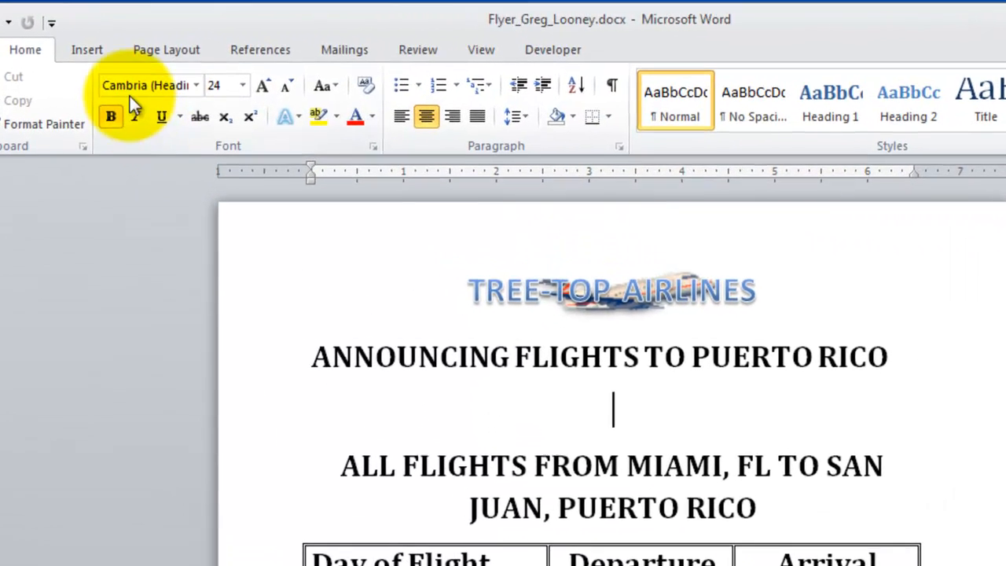
- Set up a 3-D page border for the whole document with the 3 pt thick-and-thin double line style
click(168, 54)
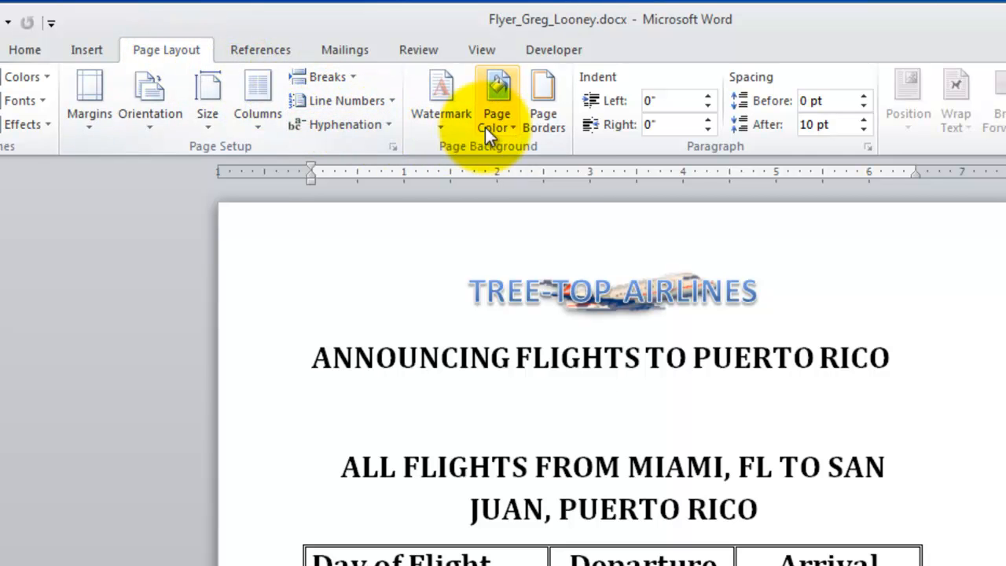
click(543, 113)
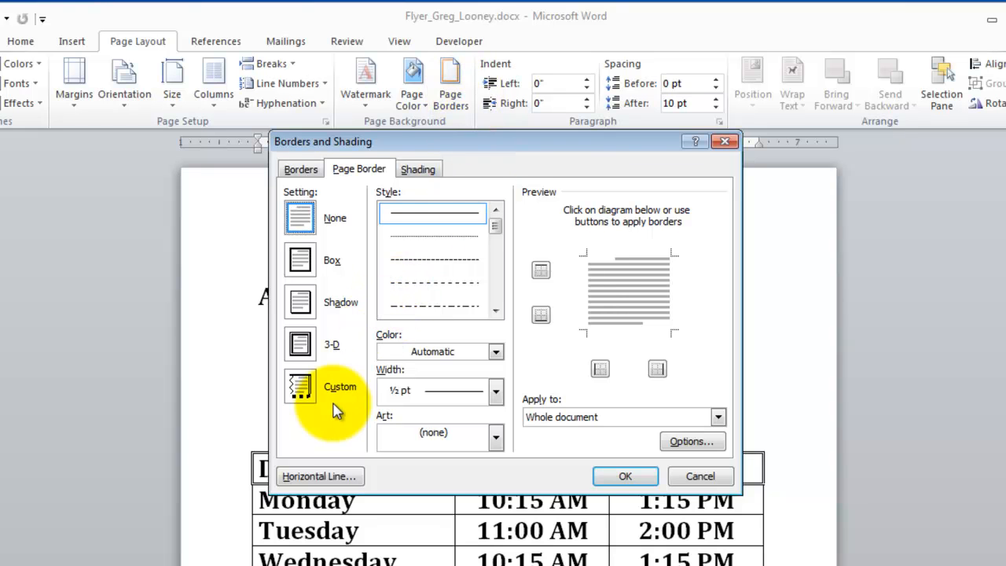
click(318, 352)
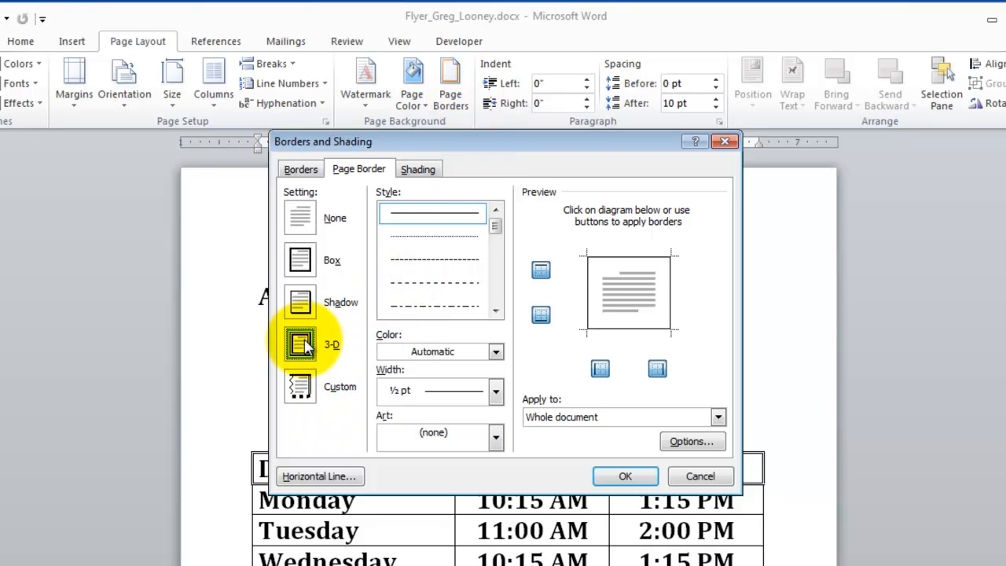
click(495, 311)
click(496, 311)
click(495, 311)
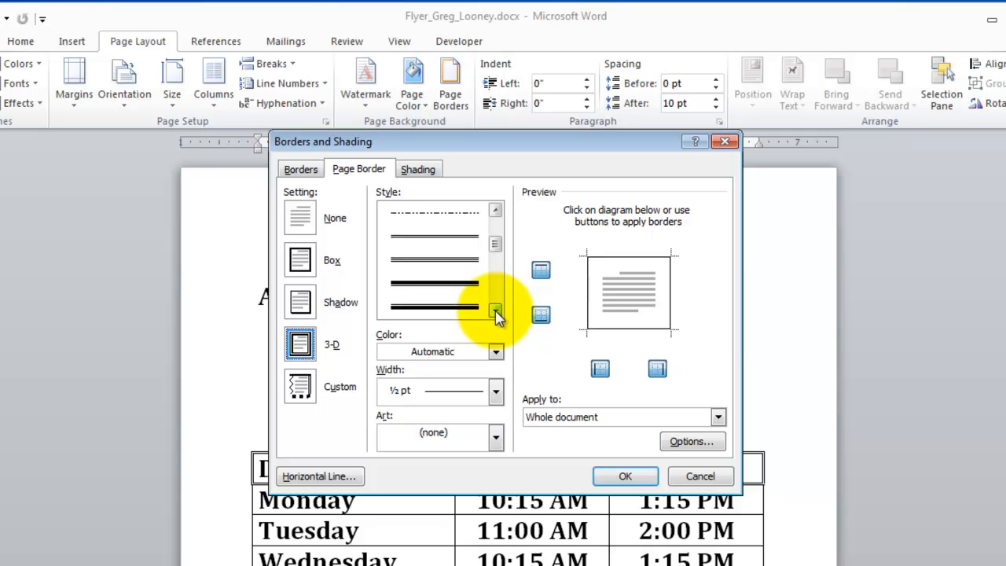
click(456, 291)
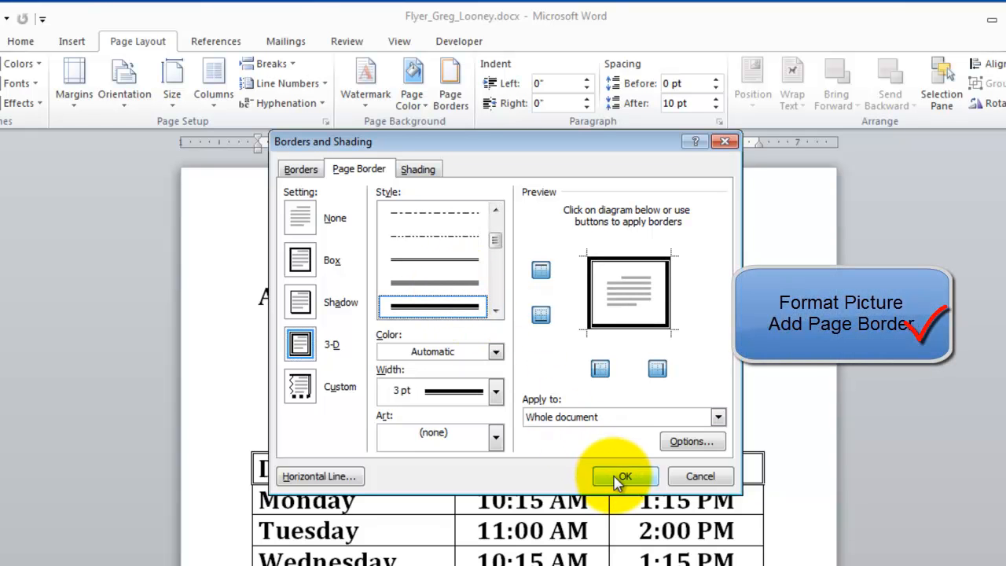